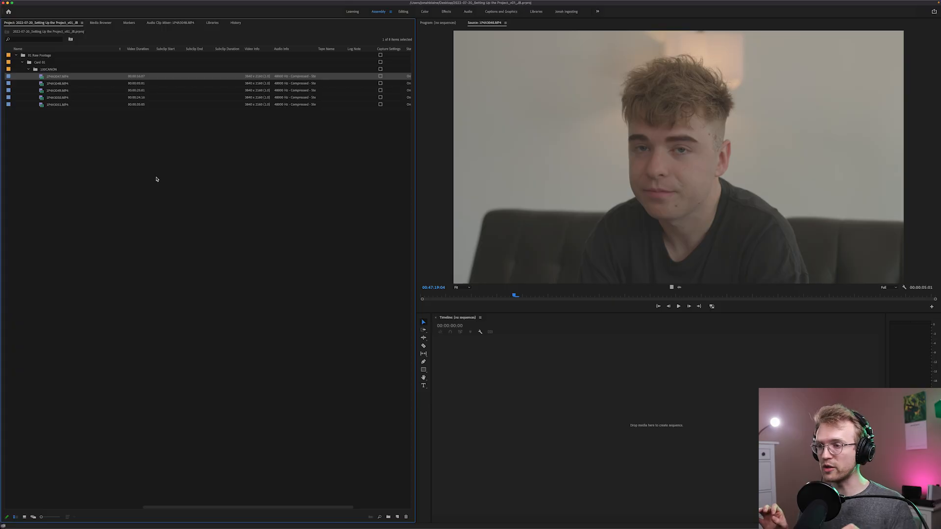
- Open the proxy creation settings for the 1P4A3047.MP4 clip
{"action": "right_click", "coordinate": [48, 76]}
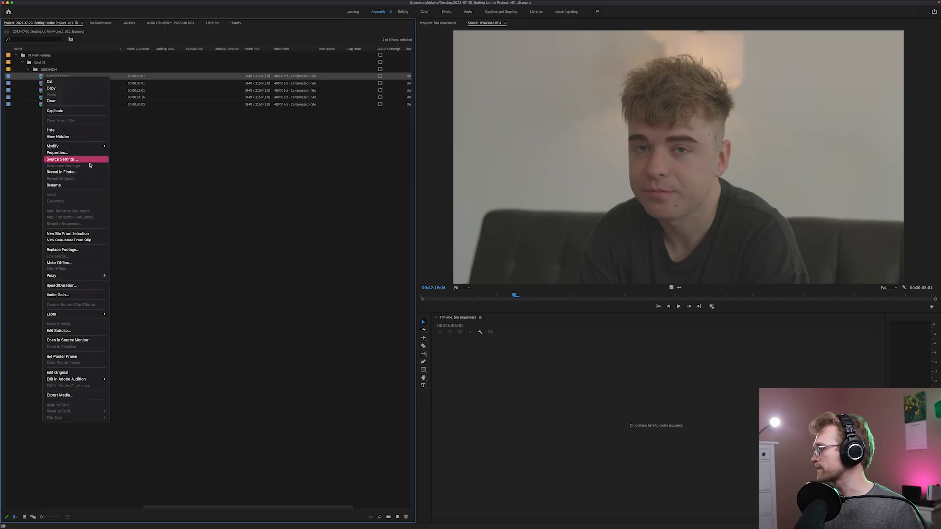
{"action": "mouse_move", "coordinate": [87, 279]}
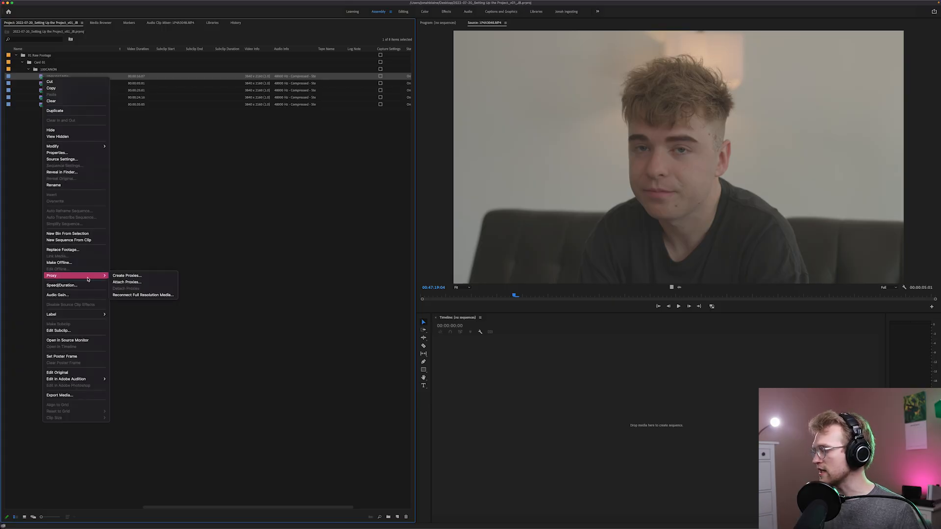
{"action": "left_click", "coordinate": [135, 276]}
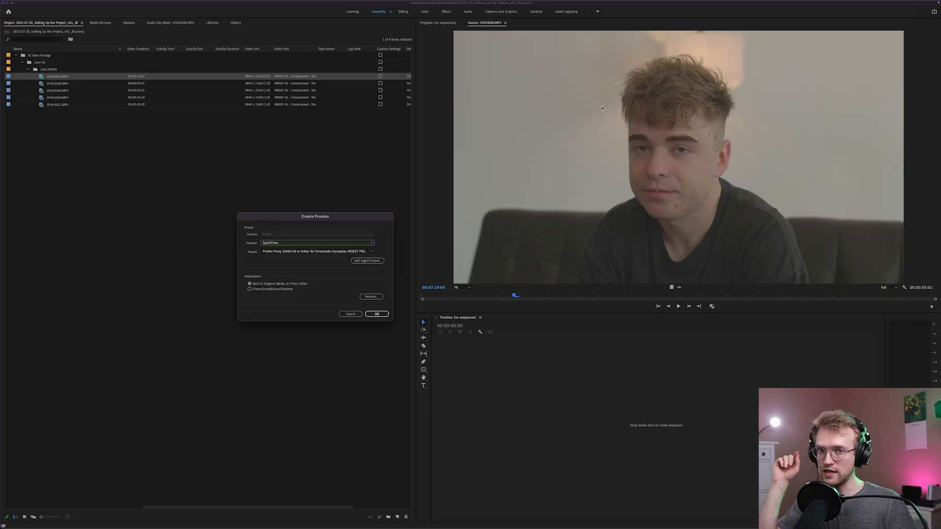
{"action": "left_click_drag", "start_coordinate": [373, 213], "coordinate": [600, 195]}
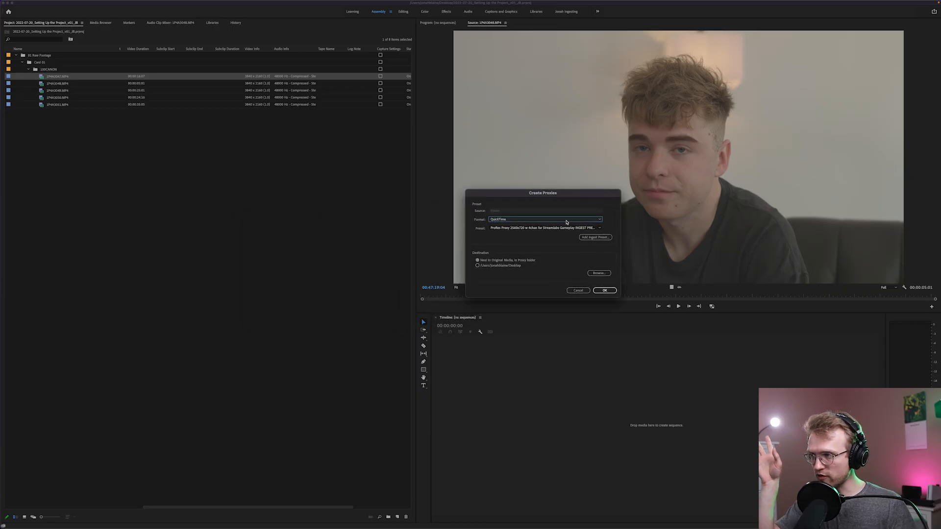
- Compare the format options, keep QuickTime, and choose the ProRes 422 Proxy 1920x540 ingest preset
{"action": "left_click", "coordinate": [550, 221]}
{"action": "left_click", "coordinate": [541, 227]}
{"action": "left_click", "coordinate": [517, 229]}
{"action": "left_click", "coordinate": [477, 237]}
{"action": "left_click", "coordinate": [510, 219]}
{"action": "left_click", "coordinate": [511, 234]}
{"action": "left_click", "coordinate": [504, 229]}
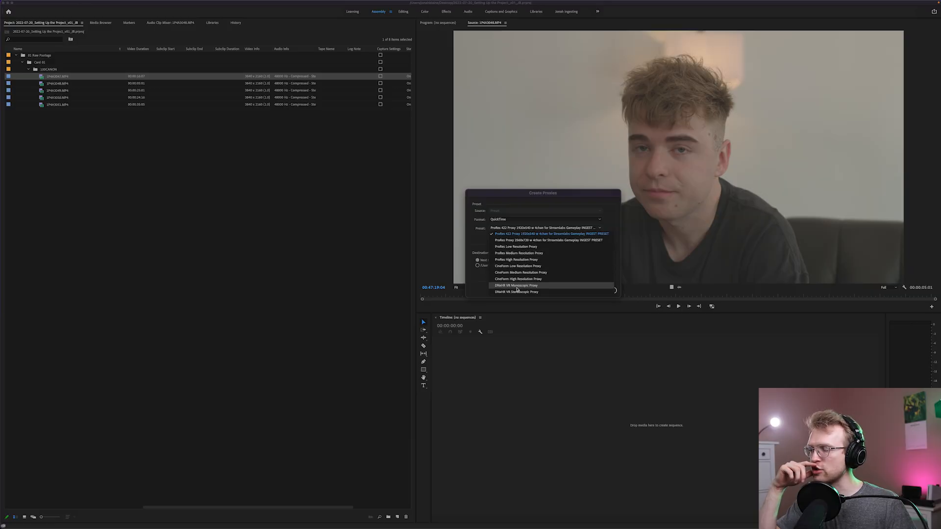
{"action": "left_click", "coordinate": [541, 234]}
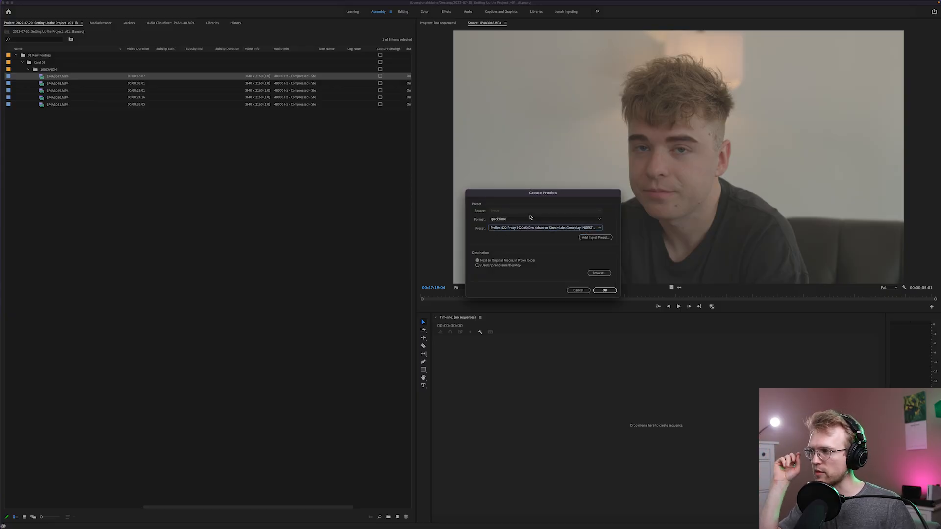
- Switch the proxy format to H.264 and review its available presets
{"action": "left_click", "coordinate": [517, 221]}
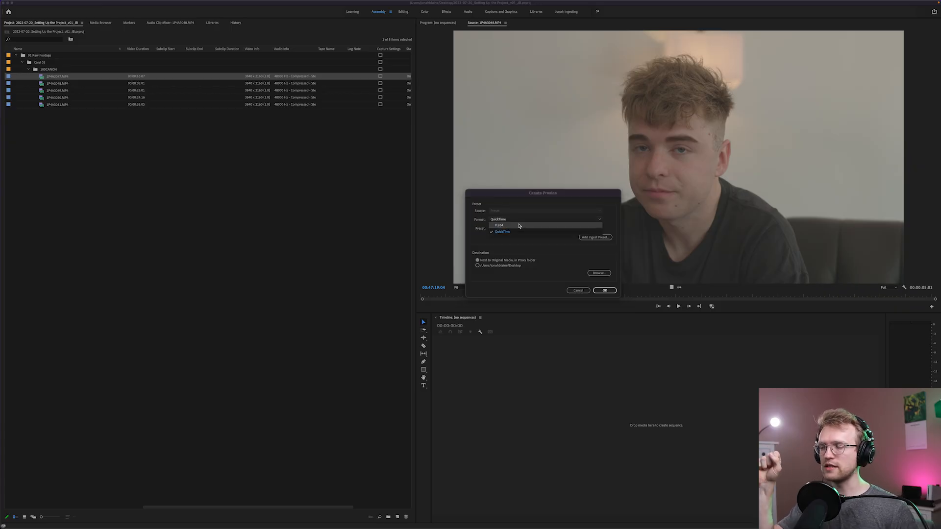
{"action": "left_click", "coordinate": [519, 226]}
{"action": "left_click", "coordinate": [512, 228]}
{"action": "left_click", "coordinate": [498, 228]}
- Set the proxy format to QuickTime and choose the ProRes Low Resolution Proxy preset
{"action": "left_click", "coordinate": [496, 221]}
{"action": "left_click", "coordinate": [502, 232]}
{"action": "left_click", "coordinate": [506, 228]}
{"action": "left_click", "coordinate": [514, 247]}
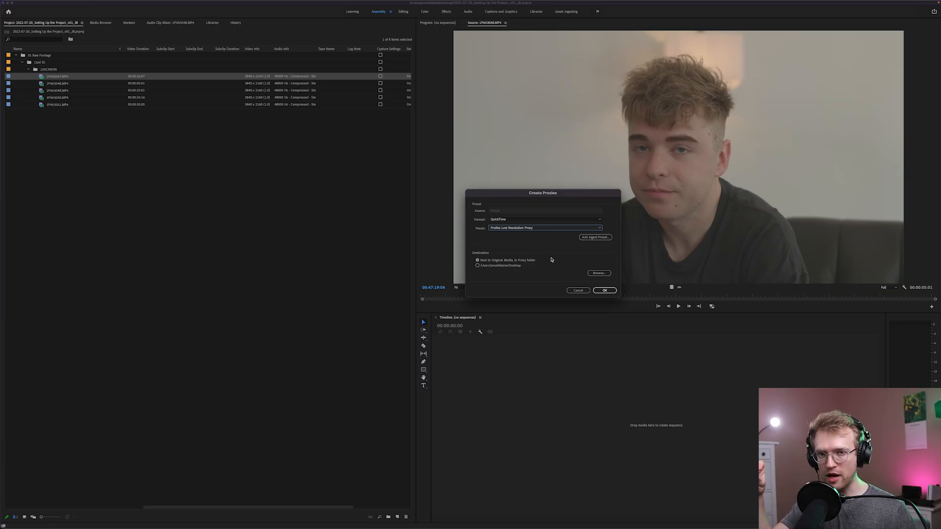
- Set the proxy destination to a new folder named Proxies inside 02 Media and start creating the proxy
{"action": "left_click", "coordinate": [477, 266]}
{"action": "left_click", "coordinate": [598, 274]}
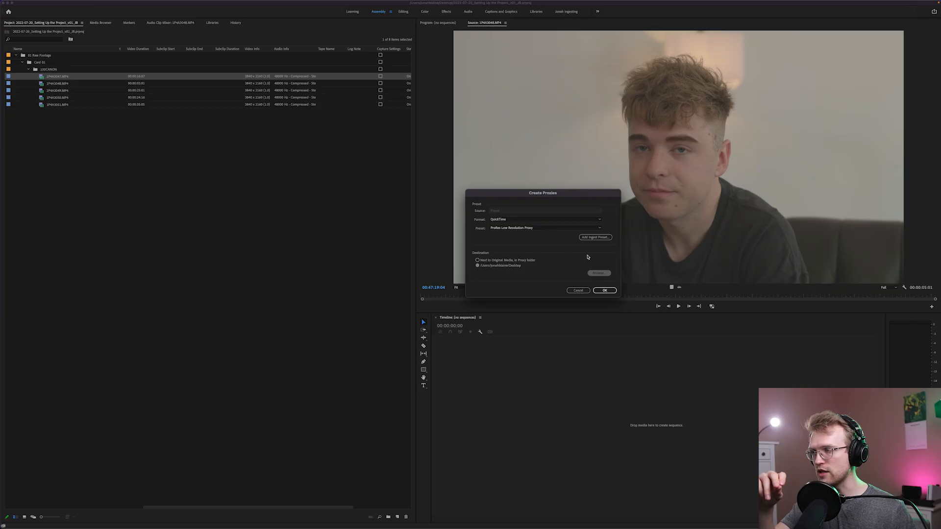
{"action": "left_click", "coordinate": [652, 228]}
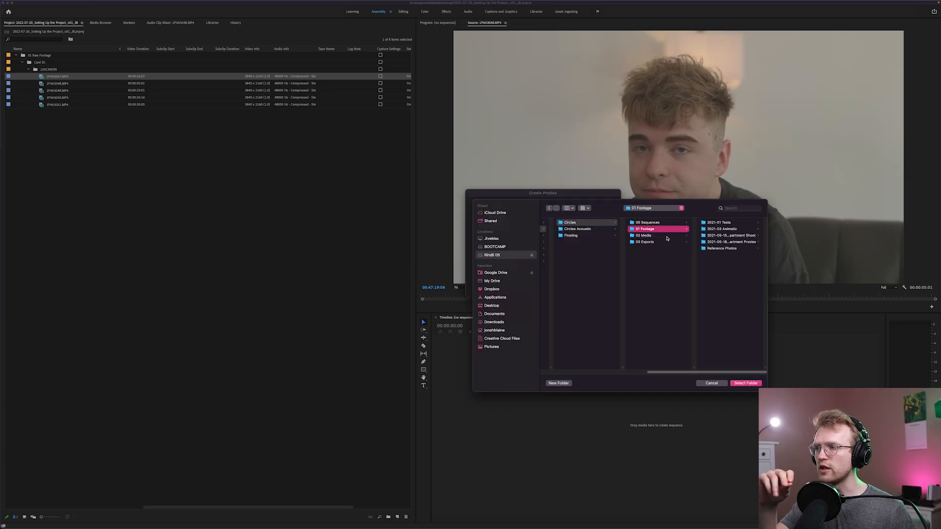
{"action": "left_click", "coordinate": [664, 236]}
{"action": "left_click", "coordinate": [566, 383]}
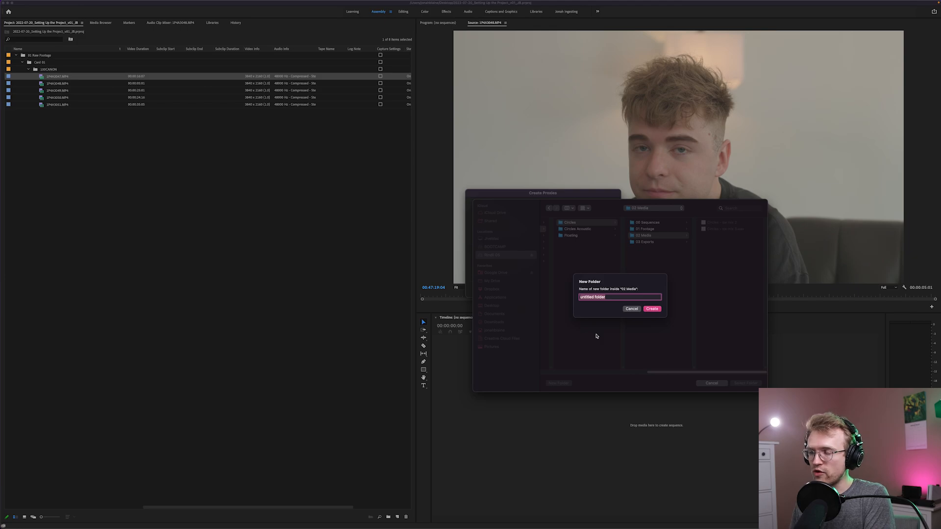
{"action": "type", "text": "Proxies"}
{"action": "key", "text": "Return"}
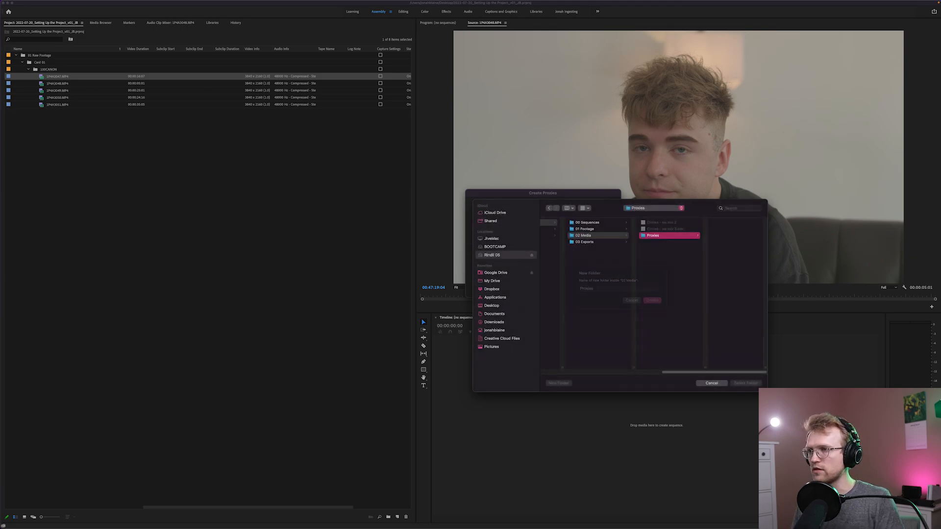
{"action": "key", "text": "Return"}
{"action": "left_click", "coordinate": [605, 290]}
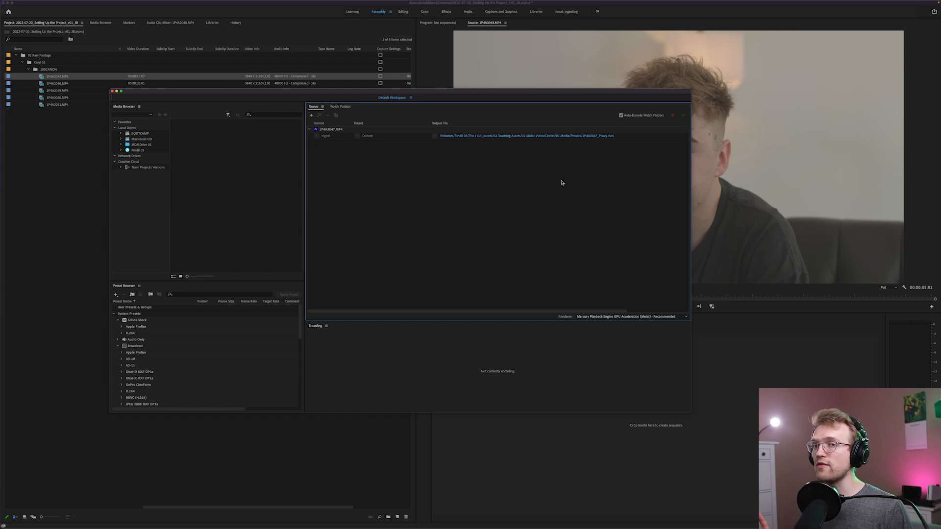
- In Media Encoder, reveal the queued clip's proxy output file in Finder
{"action": "left_click", "coordinate": [490, 136]}
{"action": "left_click_drag", "start_coordinate": [304, 75], "coordinate": [352, 105]}
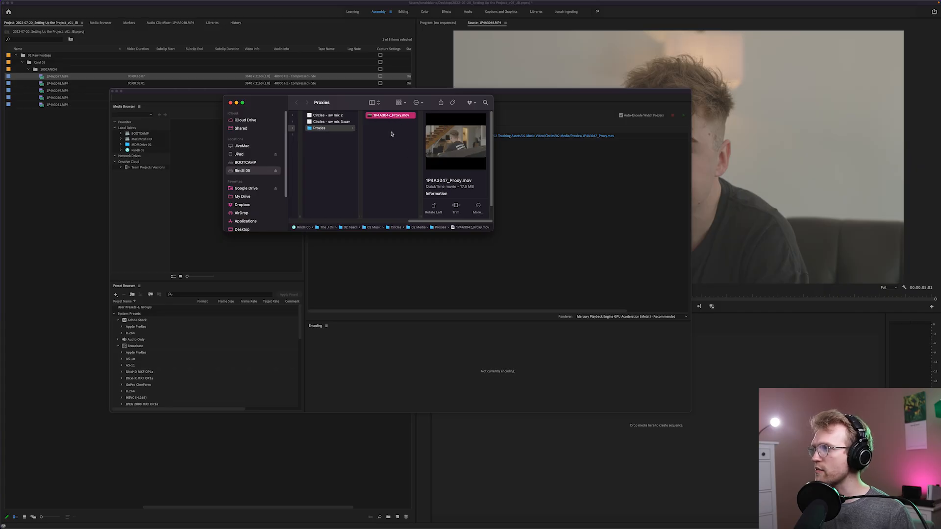
- Back in Premiere Pro, add the Proxy and Proxy Media File Path columns to the project's clip list and widen the path column
{"action": "left_click_drag", "start_coordinate": [231, 507], "coordinate": [76, 488]}
{"action": "left_click_drag", "start_coordinate": [196, 507], "coordinate": [180, 366]}
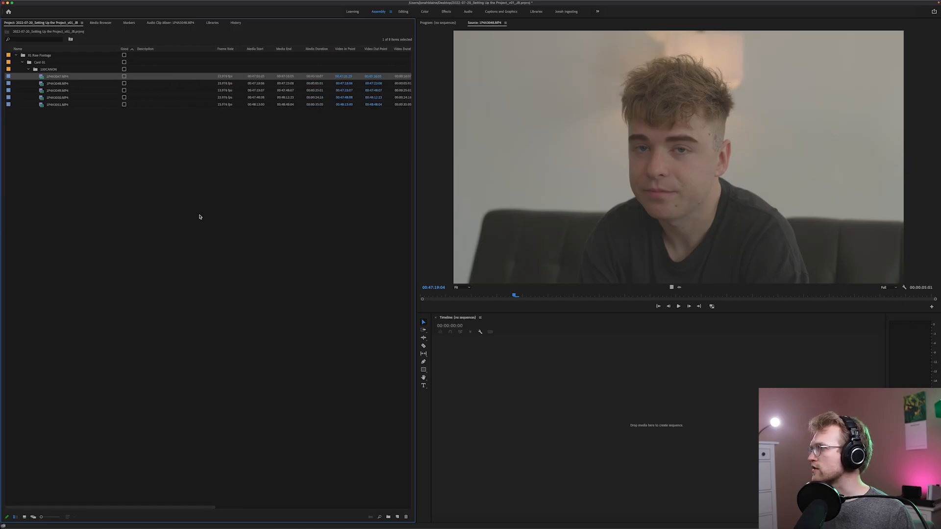
{"action": "right_click", "coordinate": [237, 50]}
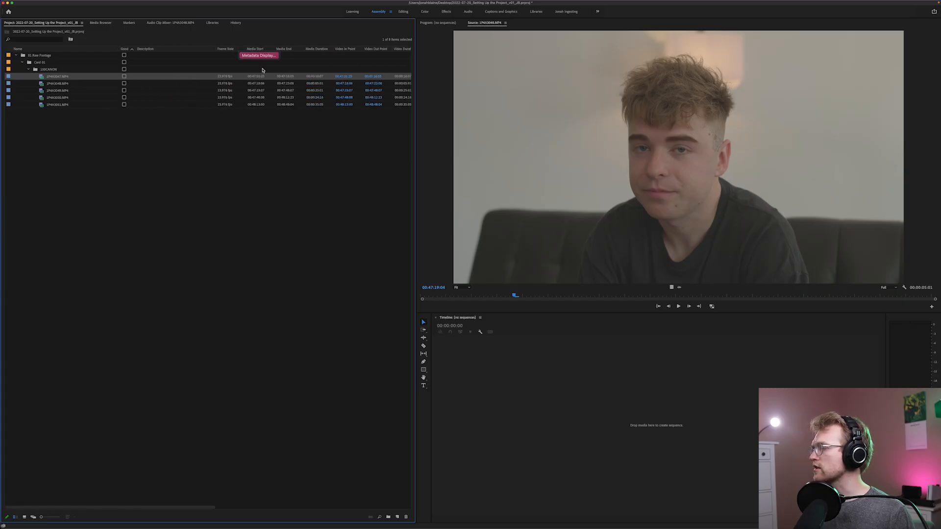
{"action": "left_click", "coordinate": [257, 55]}
{"action": "type", "text": "pro"}
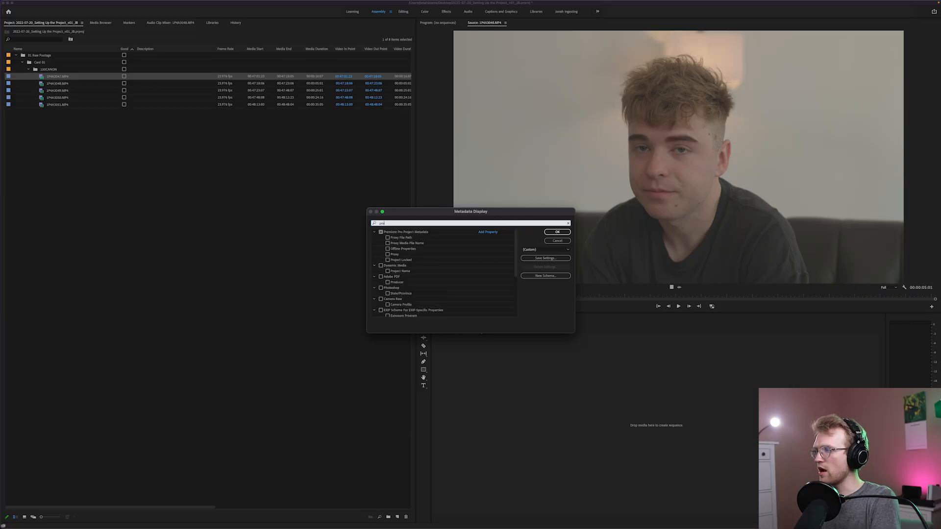
{"action": "type", "text": "x"}
{"action": "left_click", "coordinate": [387, 249]}
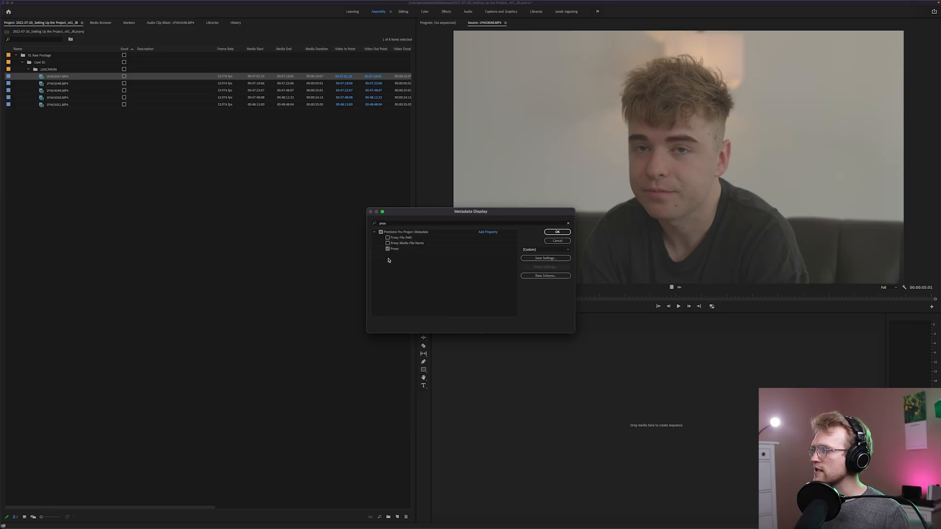
{"action": "left_click", "coordinate": [557, 232]}
{"action": "mouse_move", "coordinate": [186, 508]}
{"action": "left_mouse_down"}
{"action": "mouse_move", "coordinate": [345, 508]}
{"action": "mouse_move", "coordinate": [200, 508]}
{"action": "left_mouse_up"}
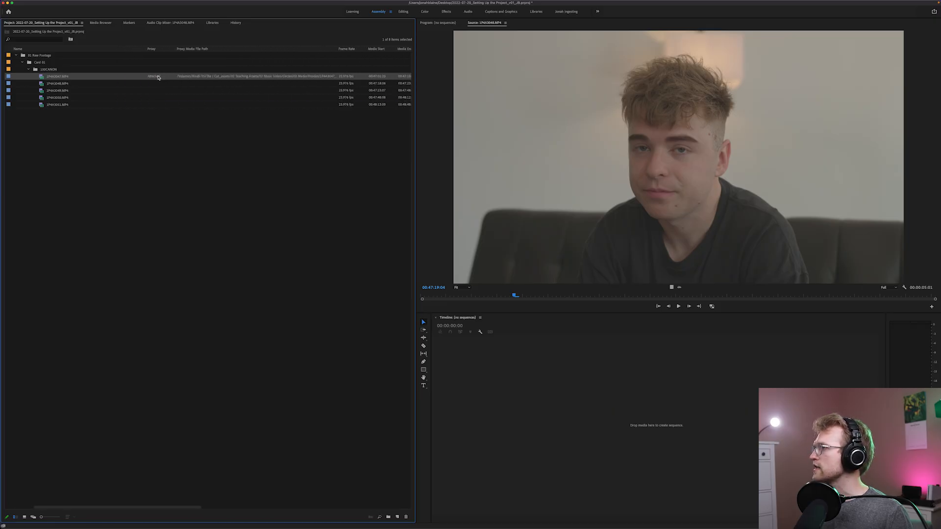
{"action": "left_click_drag", "start_coordinate": [335, 47], "coordinate": [374, 48]}
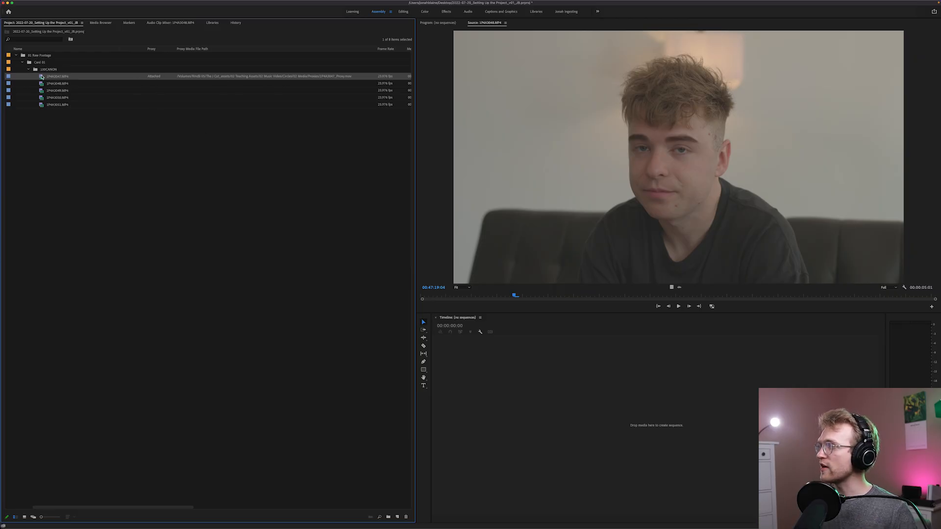
- Create a new sequence from the 1P4A3047.MP4 clip and select the clip in the timeline
{"action": "left_click_drag", "start_coordinate": [547, 409], "coordinate": [547, 410]}
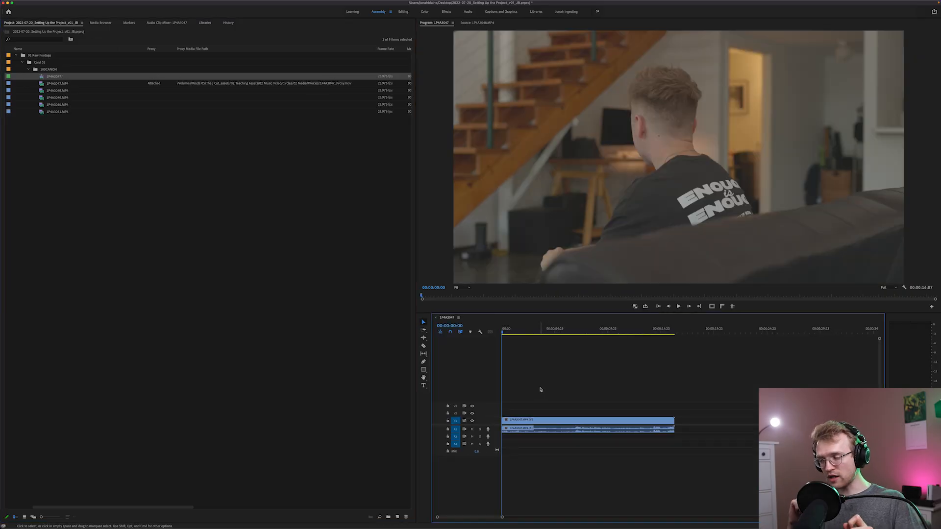
{"action": "left_click", "coordinate": [553, 422]}
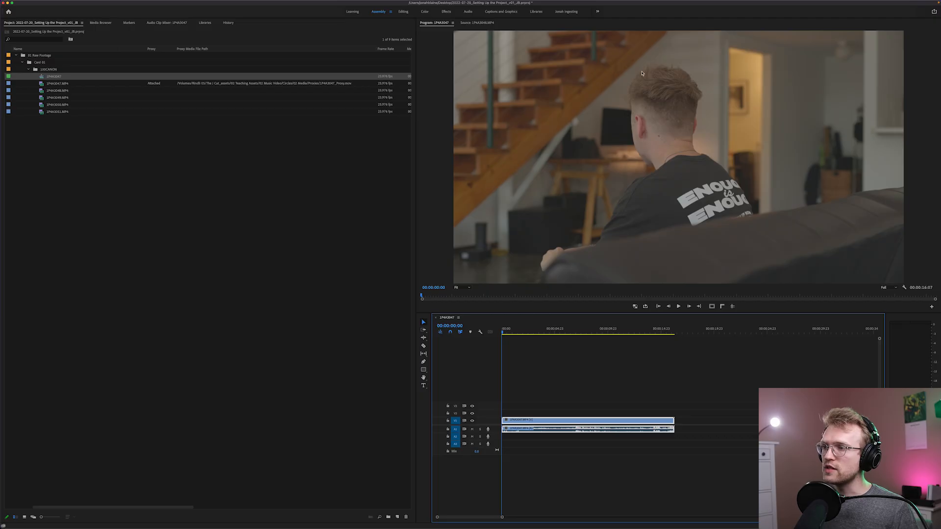
- Turn on proxy playback in the Program monitor, play the sequence briefly, and move the playhead to 00:00:10:12
{"action": "left_click", "coordinate": [635, 306]}
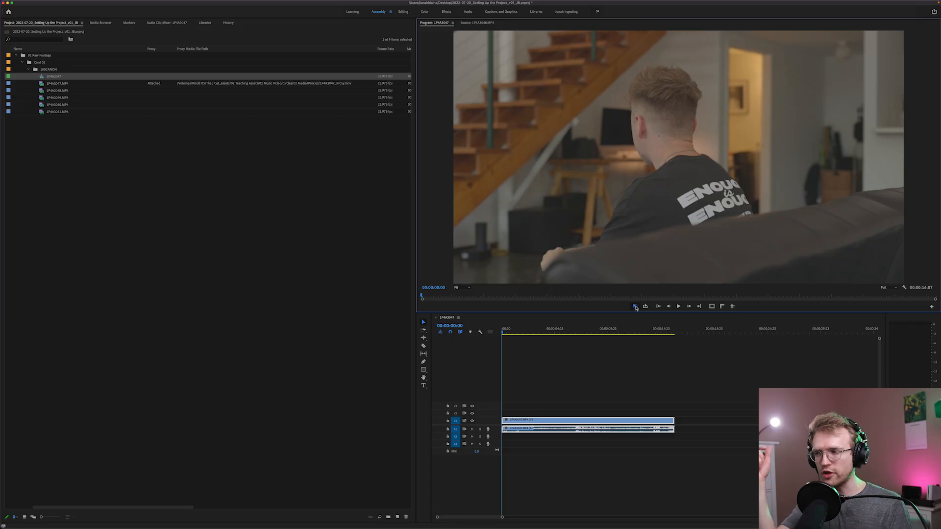
{"action": "left_click", "coordinate": [624, 351]}
{"action": "key", "text": "space"}
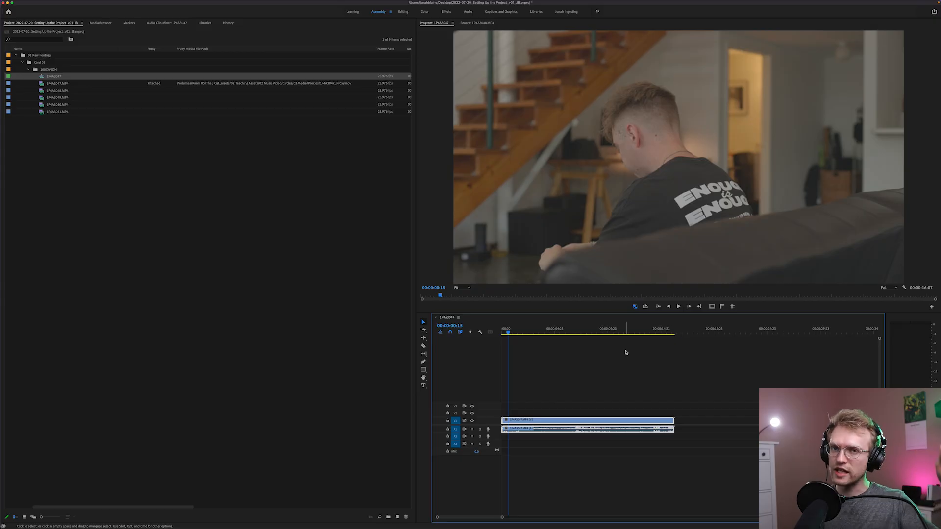
{"action": "left_click", "coordinate": [625, 352]}
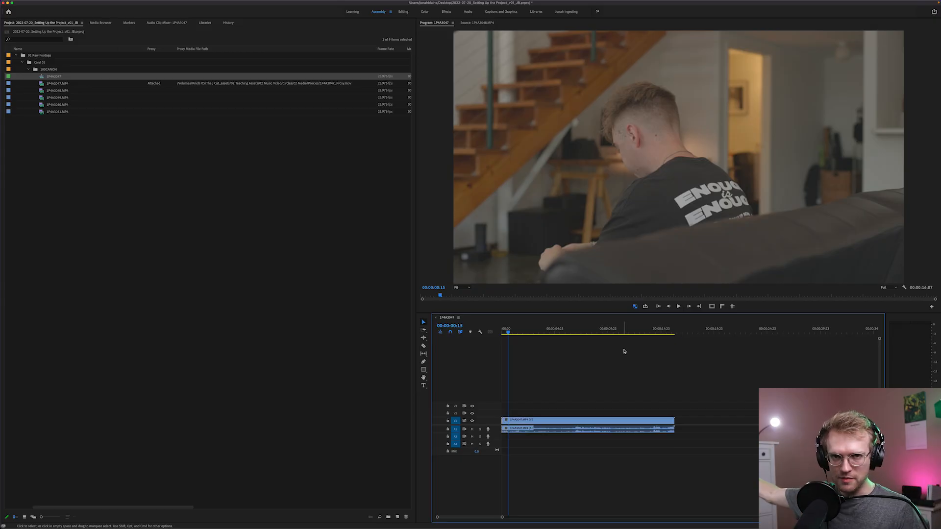
{"action": "left_click", "coordinate": [613, 331]}
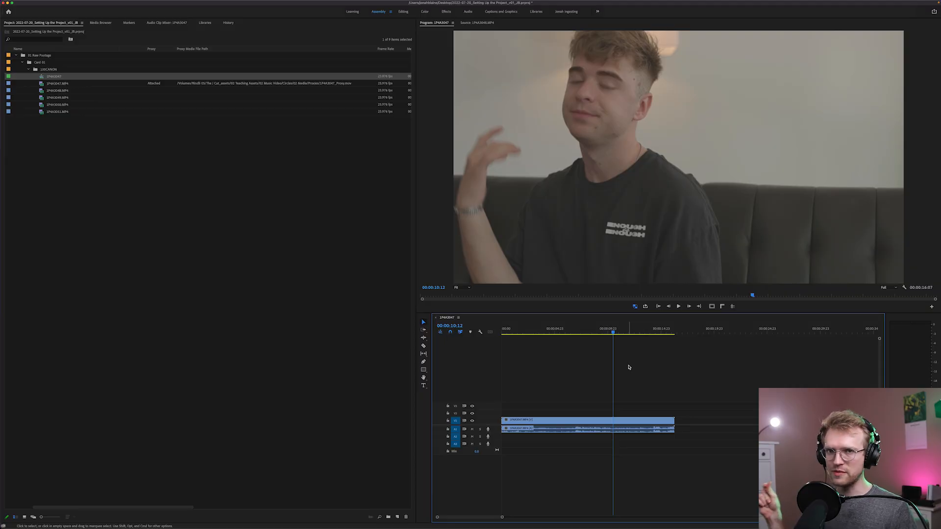